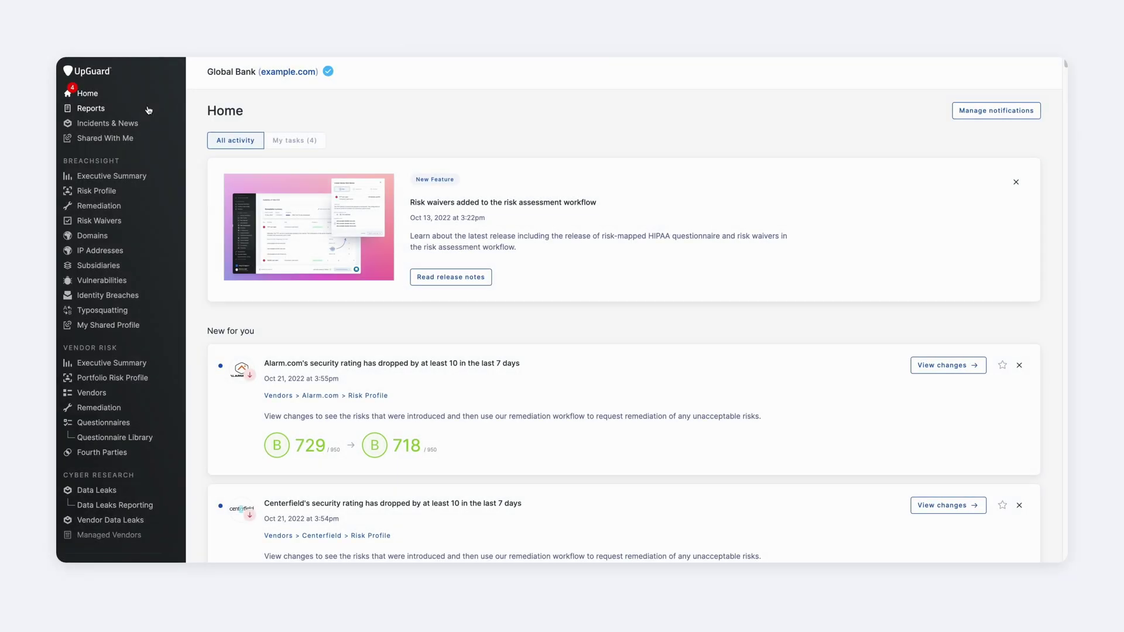
# Step: Open My Shared Profile, expand the profile completion checklist and review its steps and the security questionnaires
pyautogui.click(176, 317)
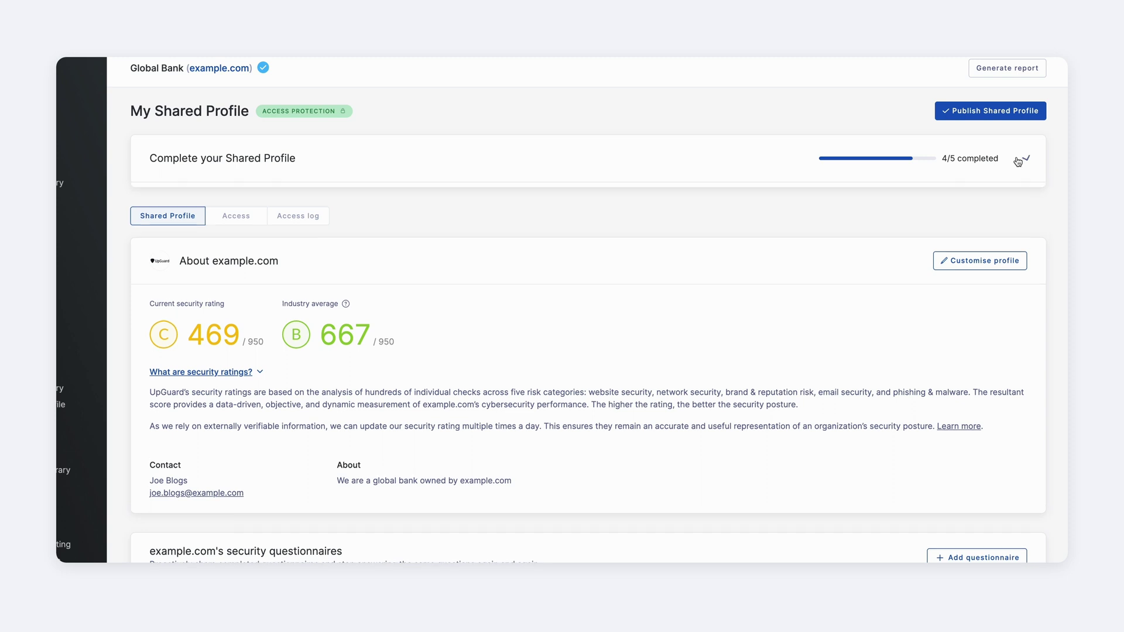
pyautogui.click(1019, 161)
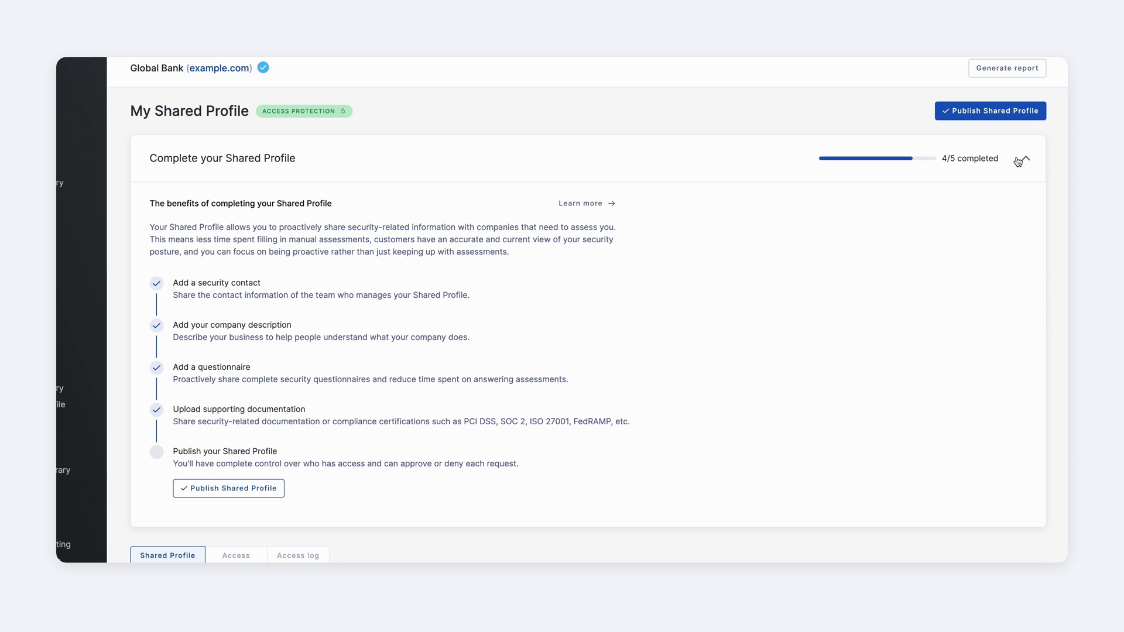
pyautogui.scroll(-5, 1017, 218)
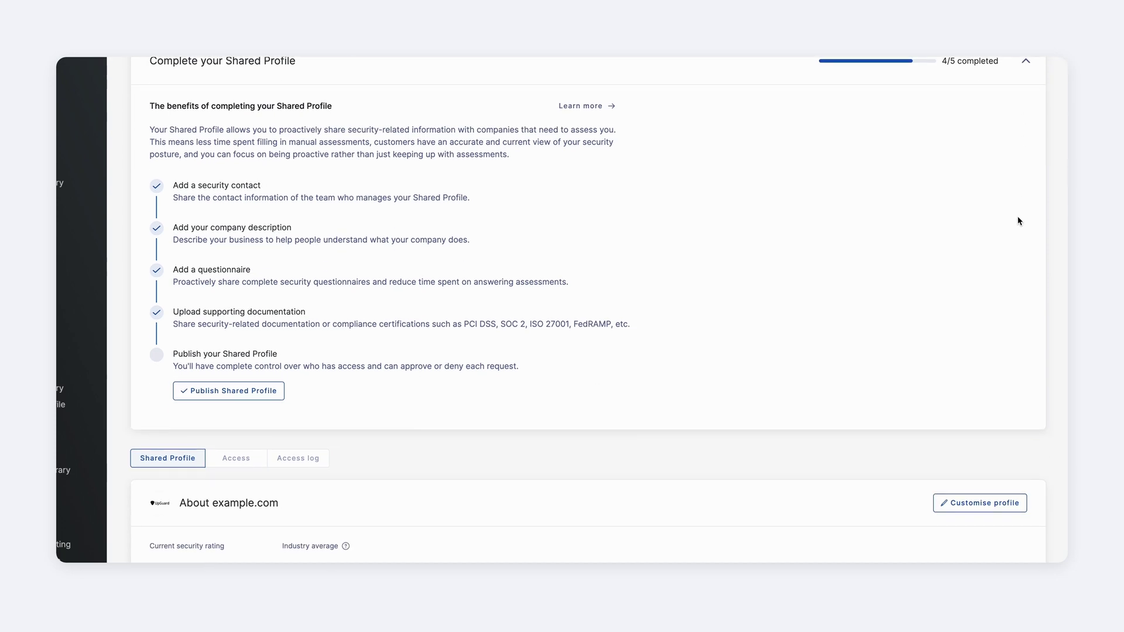
pyautogui.scroll(-8, 1018, 221)
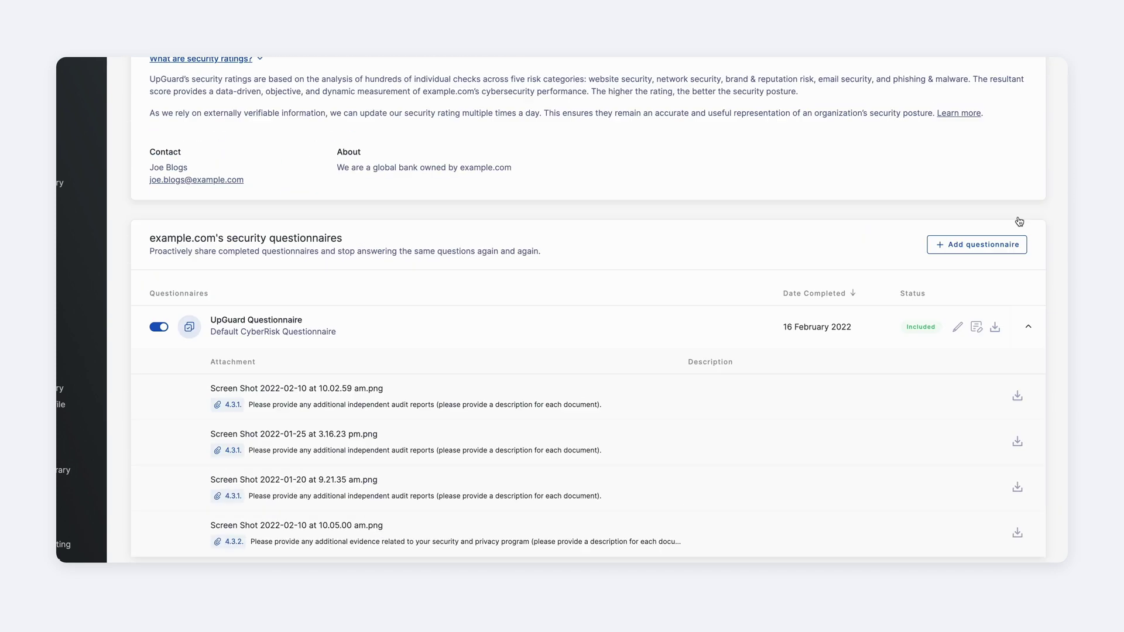
# Step: Collapse the UpGuard Questionnaire's attachments and review the supporting documentation, contact and about sections
pyautogui.click(1023, 206)
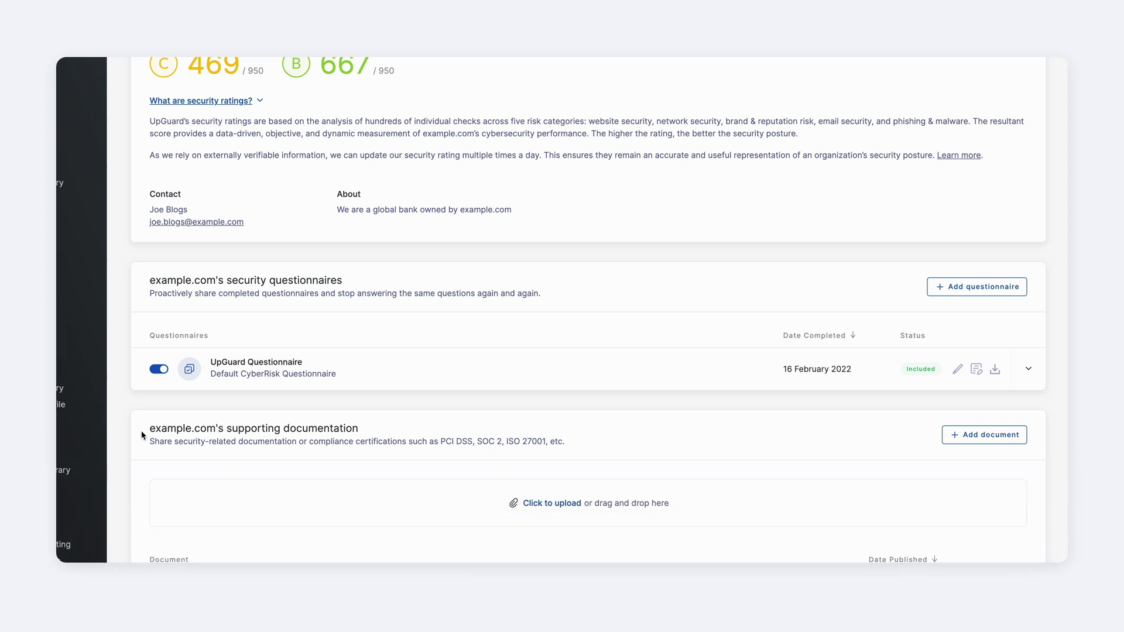
pyautogui.scroll(3, 142, 435)
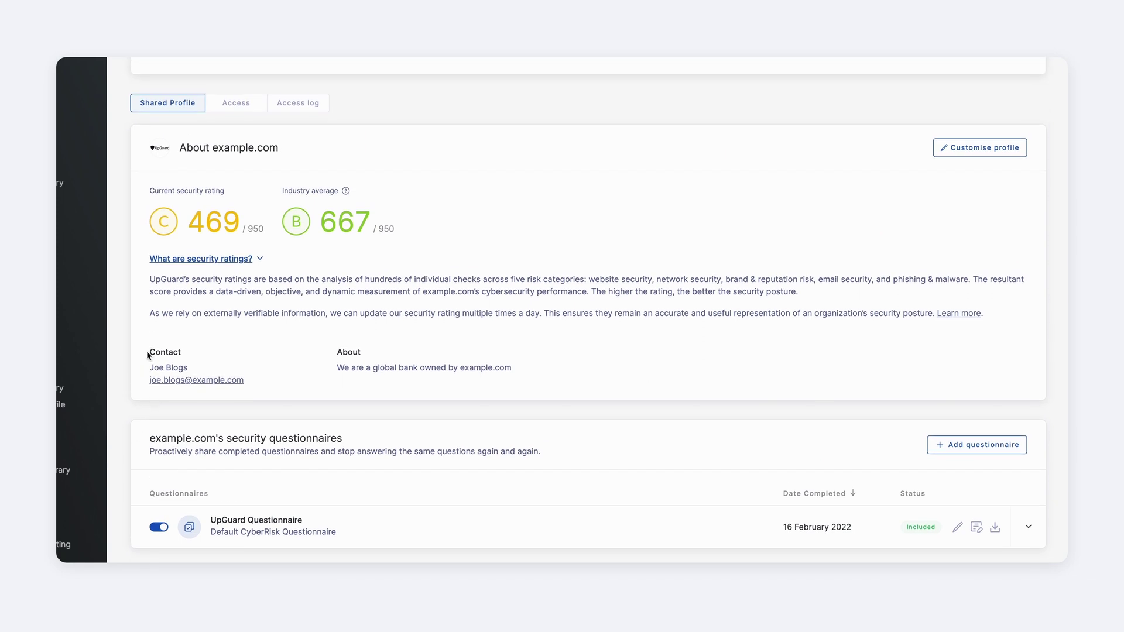
pyautogui.scroll(-1, 147, 353)
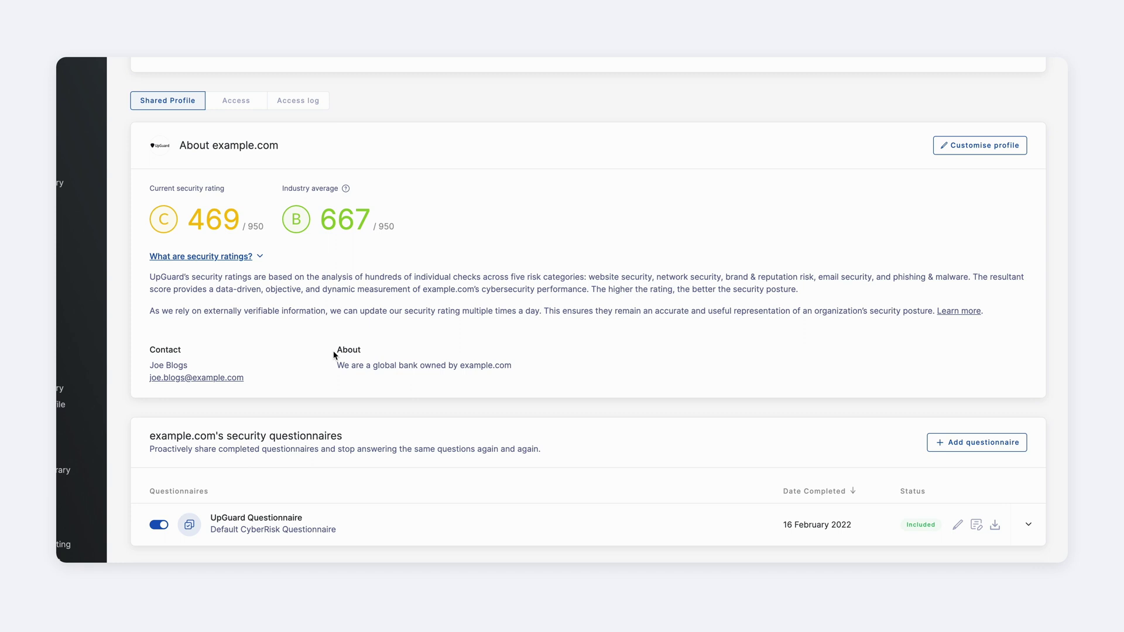
# Step: Turn on Publish Shared Profile in the Shared Profile settings and save the changes
pyautogui.scroll(8, 334, 355)
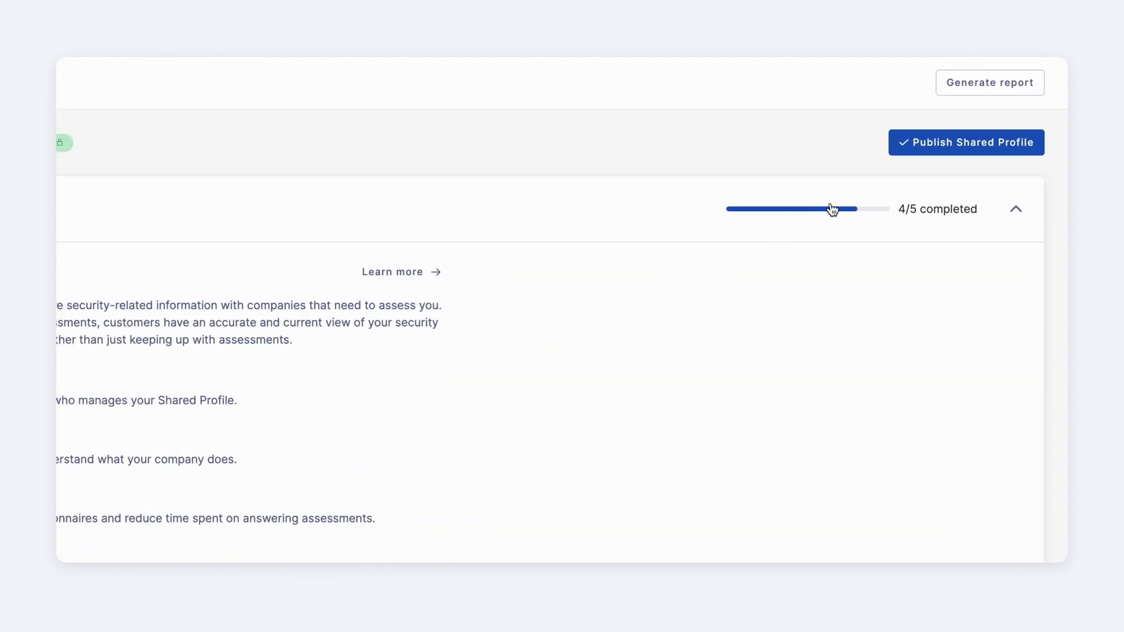
pyautogui.click(937, 149)
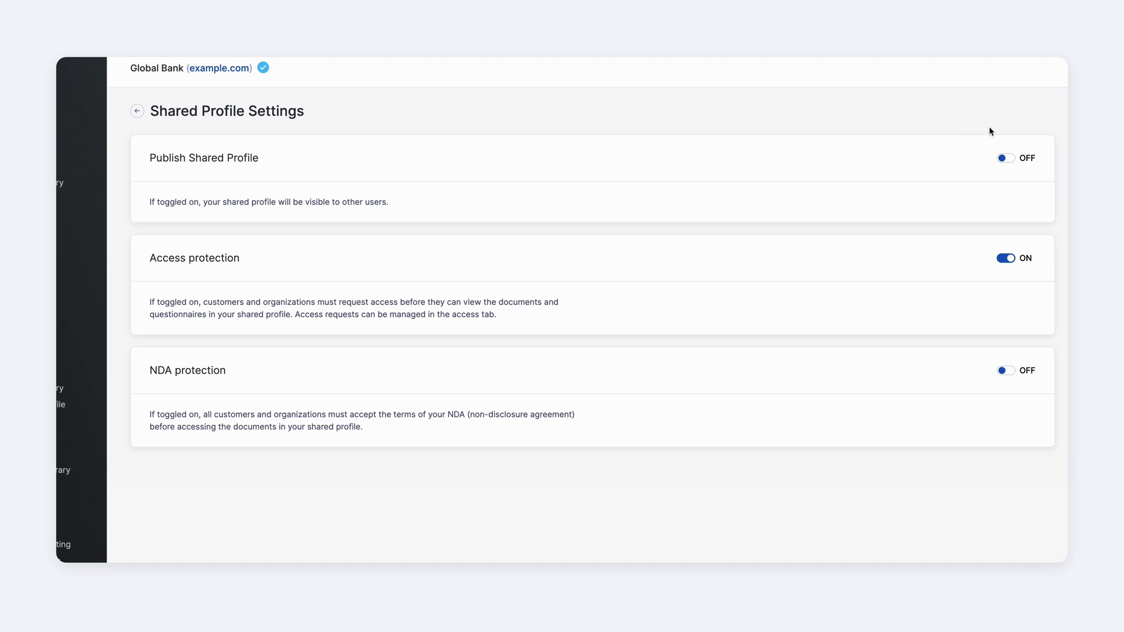
pyautogui.click(1008, 160)
pyautogui.scroll(-3, 982, 276)
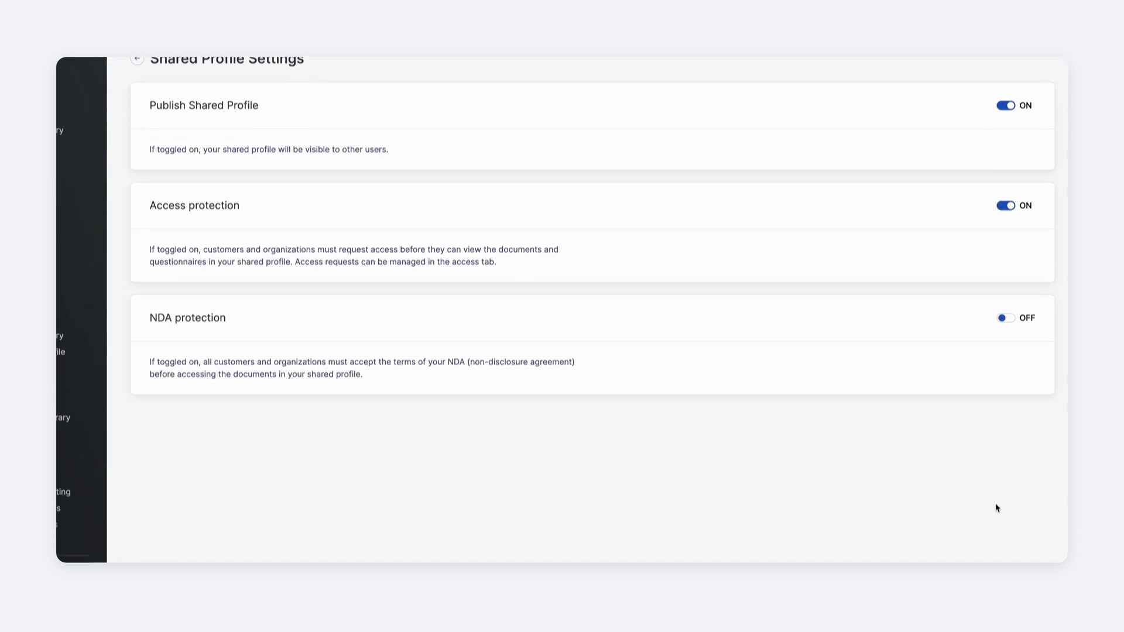
pyautogui.click(974, 541)
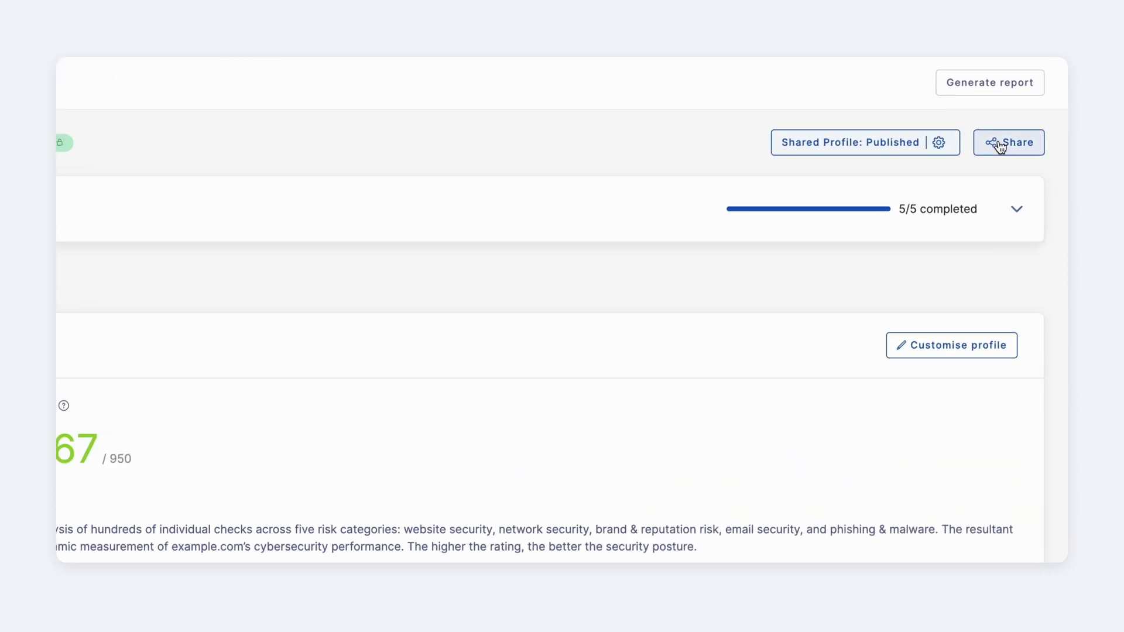
# Step: Share the Shared Profile by email, entering the customer's email address and sending the invite
pyautogui.click(1000, 146)
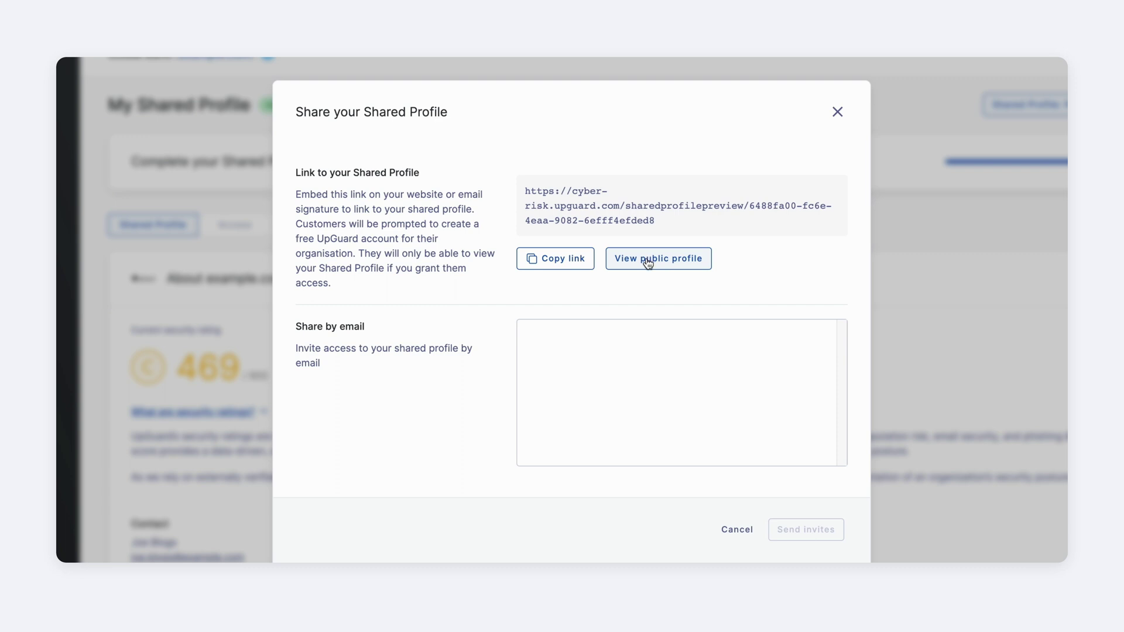
pyautogui.click(607, 329)
pyautogui.write('customer@example.com')
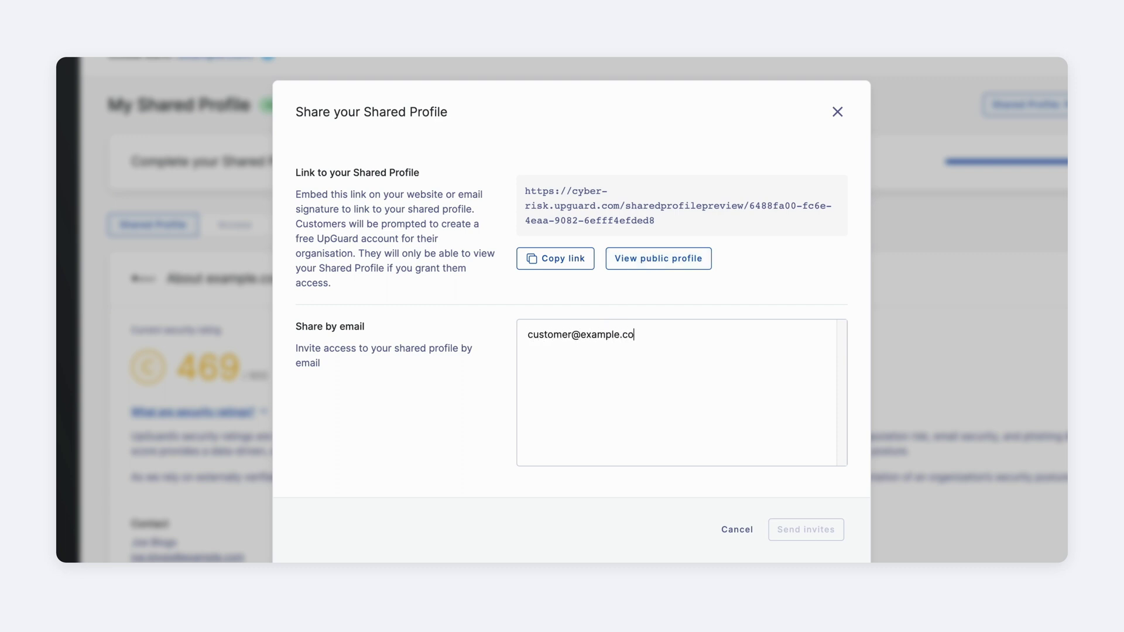
pyautogui.press('Return')
pyautogui.scroll(-2, 692, 392)
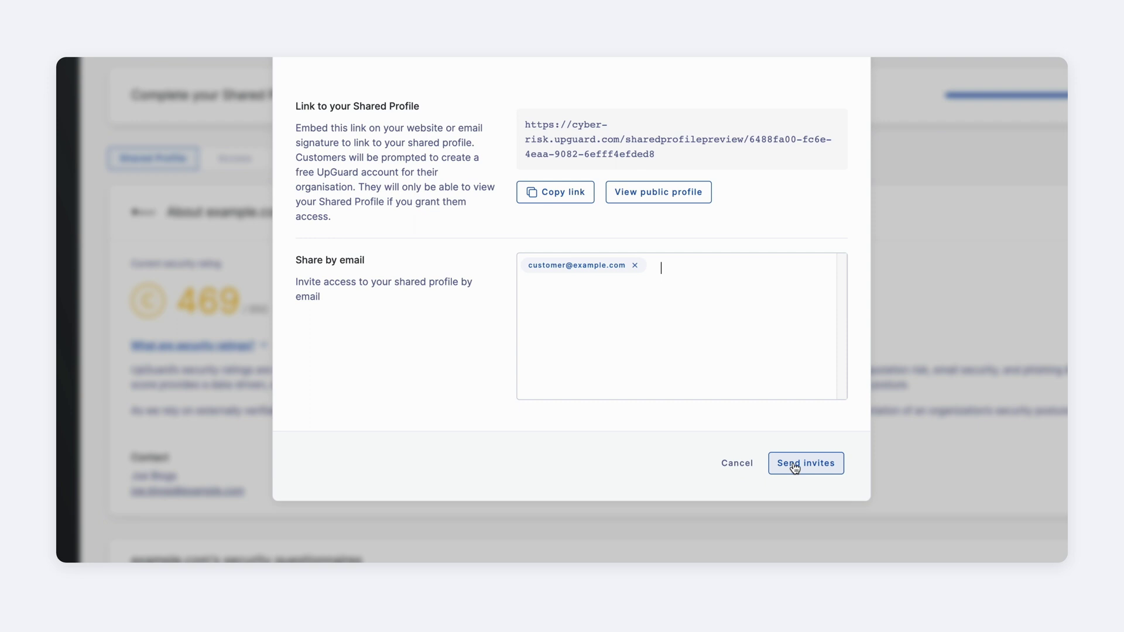
pyautogui.click(795, 463)
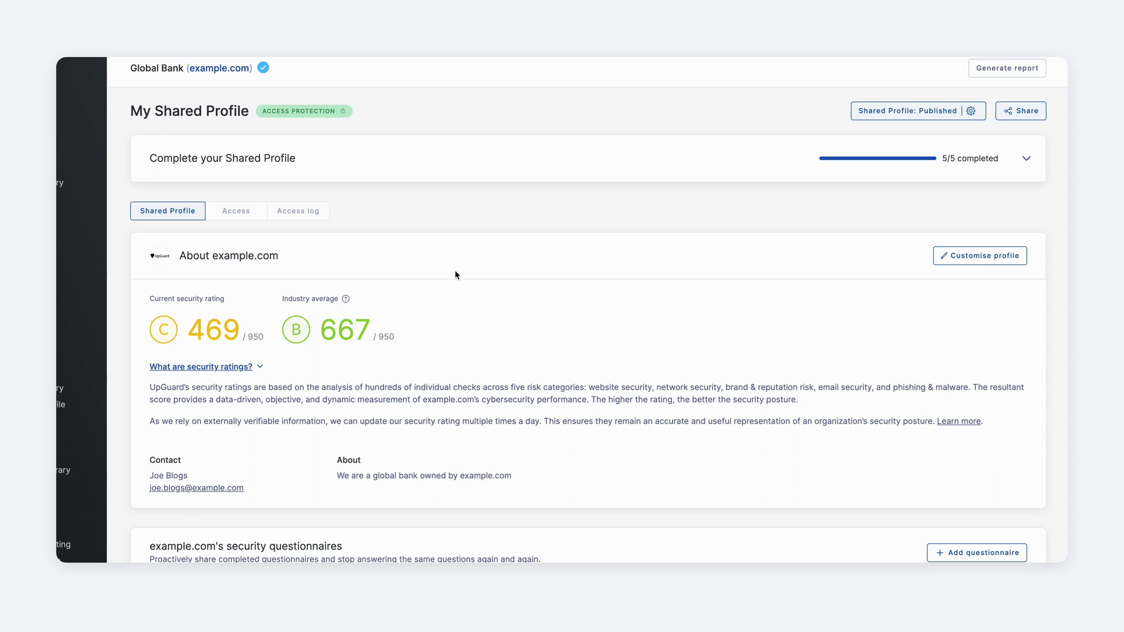
# Step: Review the Shared Profile's pending invites and access permissions, and open its access log
pyautogui.click(240, 211)
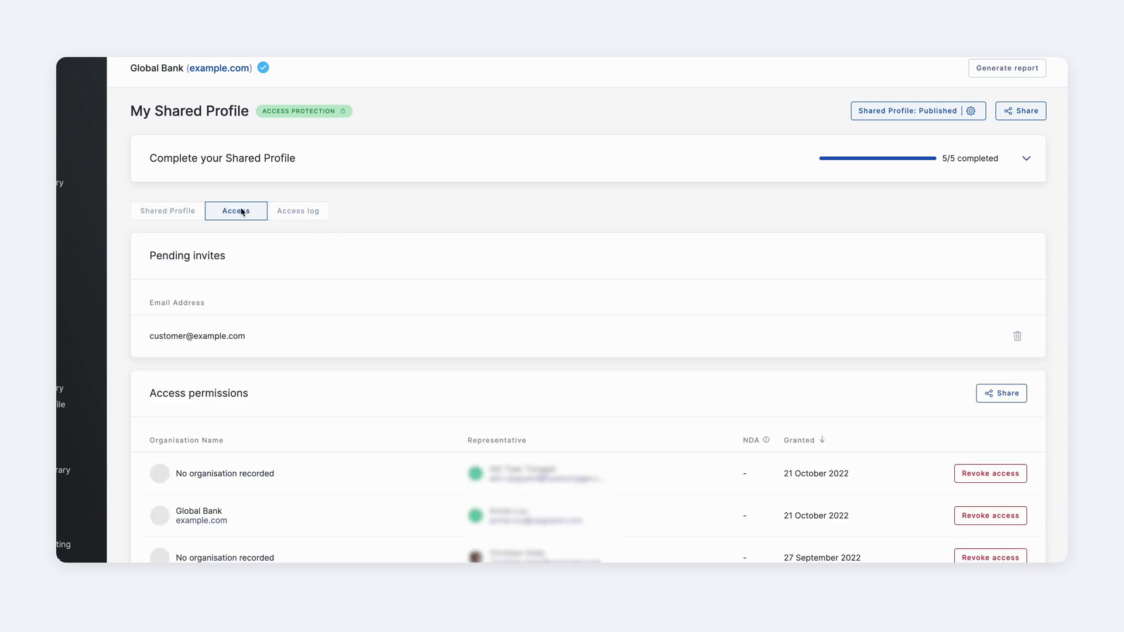
pyautogui.scroll(-3, 243, 213)
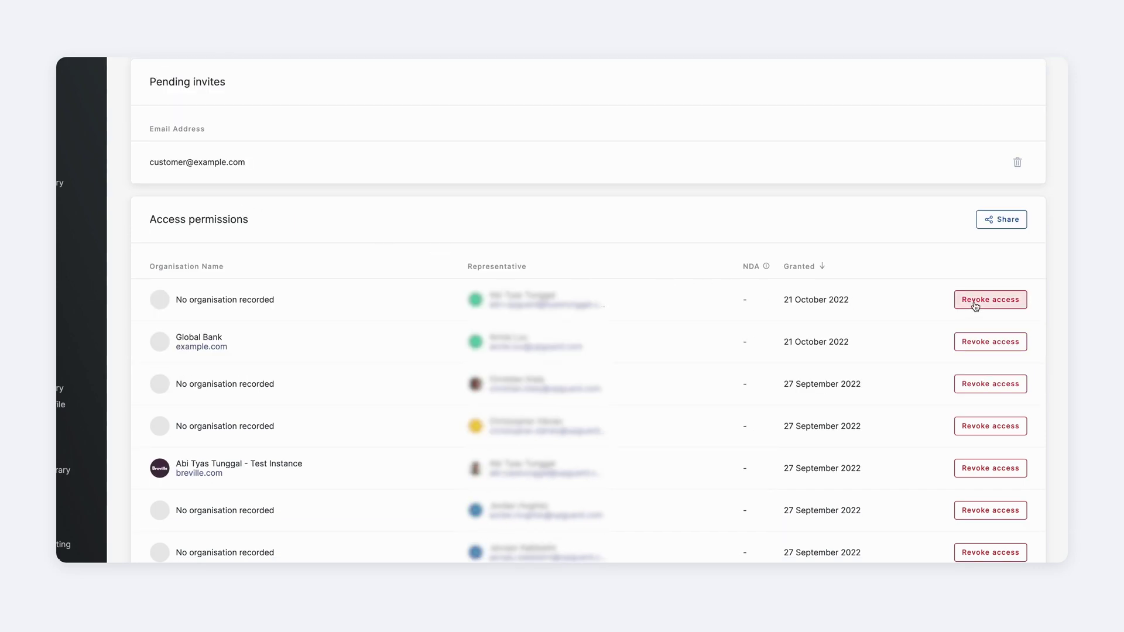
pyautogui.click(975, 302)
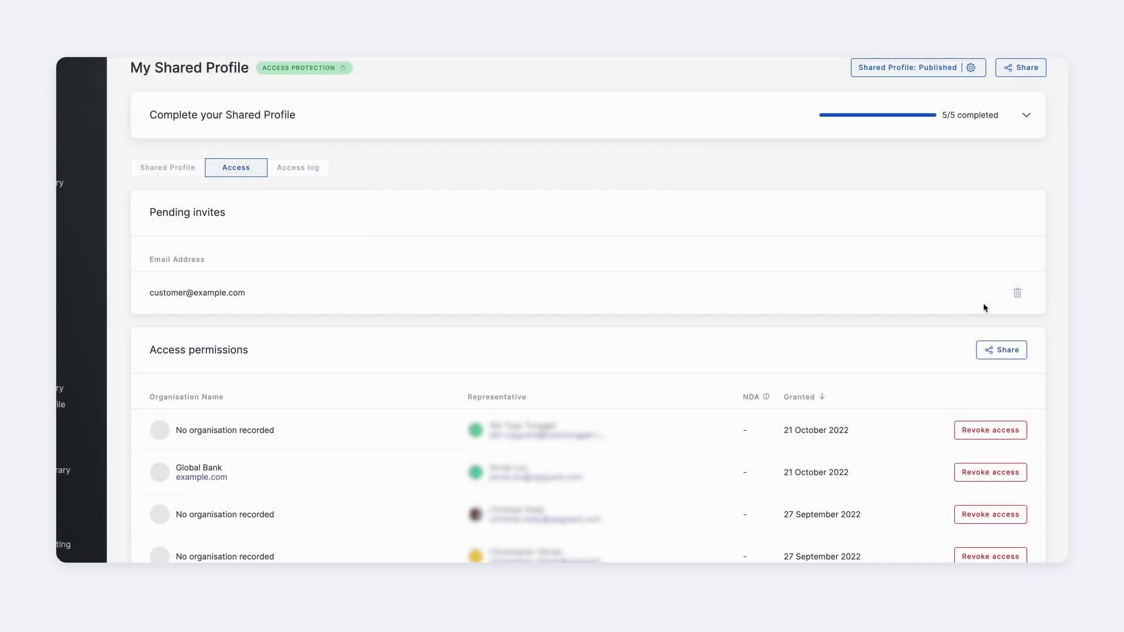
pyautogui.click(296, 169)
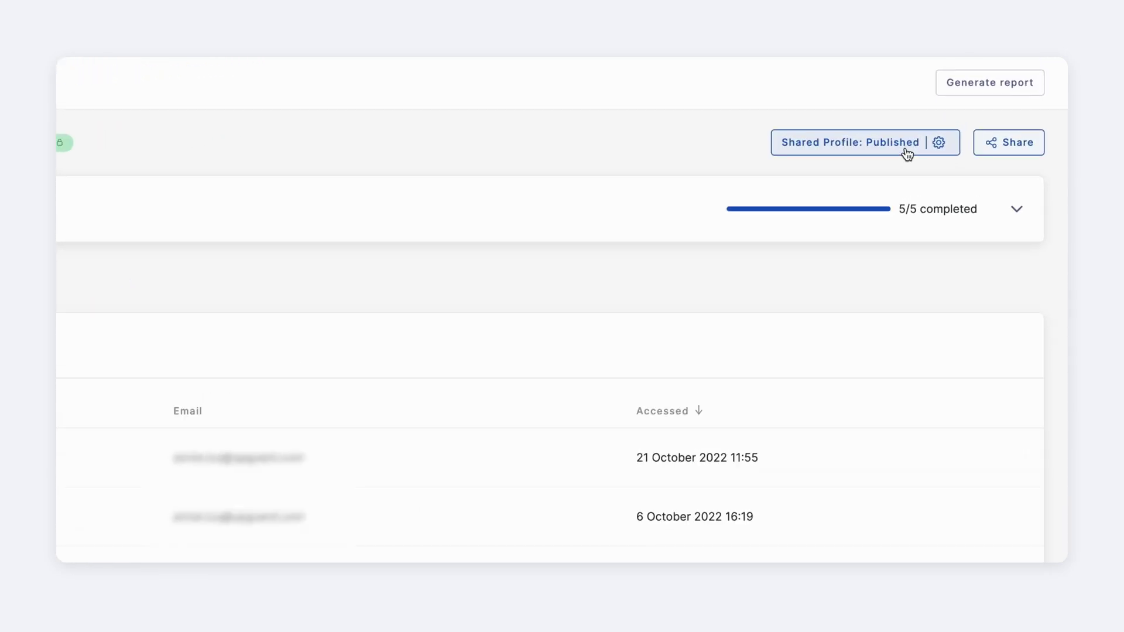
# Step: Check the Access protection setting in the Shared Profile settings and save with it on
pyautogui.click(907, 154)
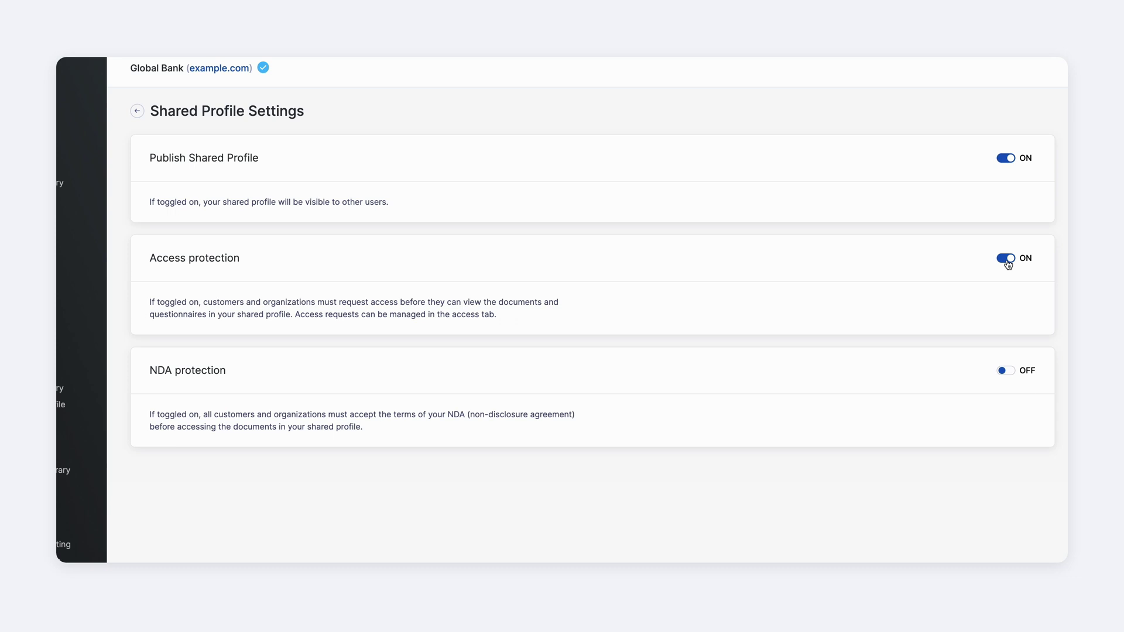
pyautogui.scroll(-2, 1008, 264)
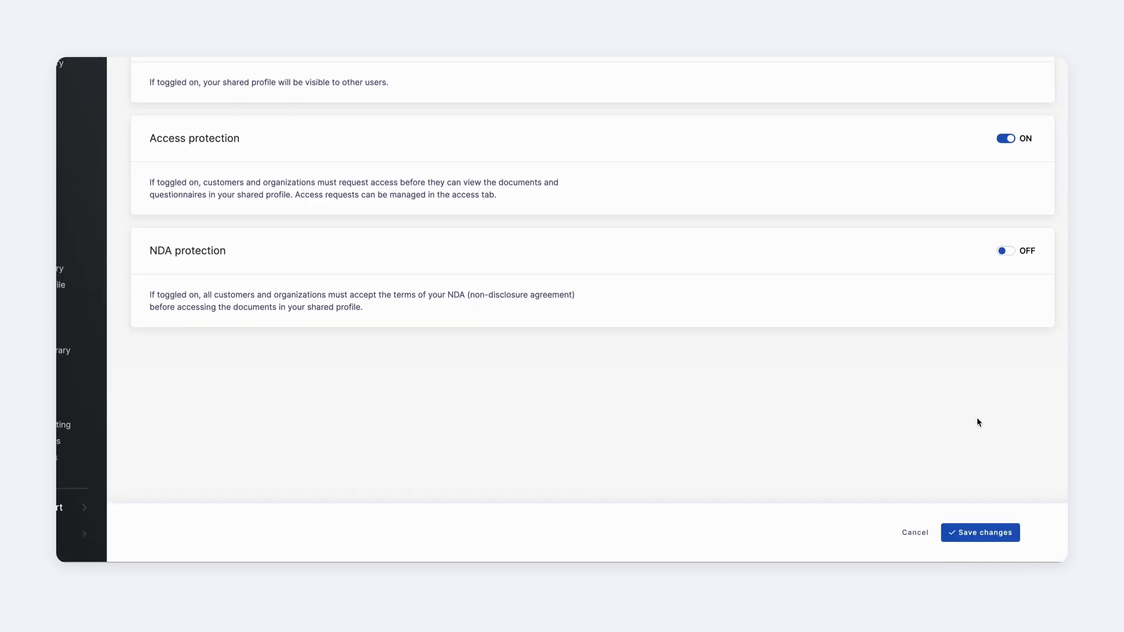
pyautogui.click(994, 533)
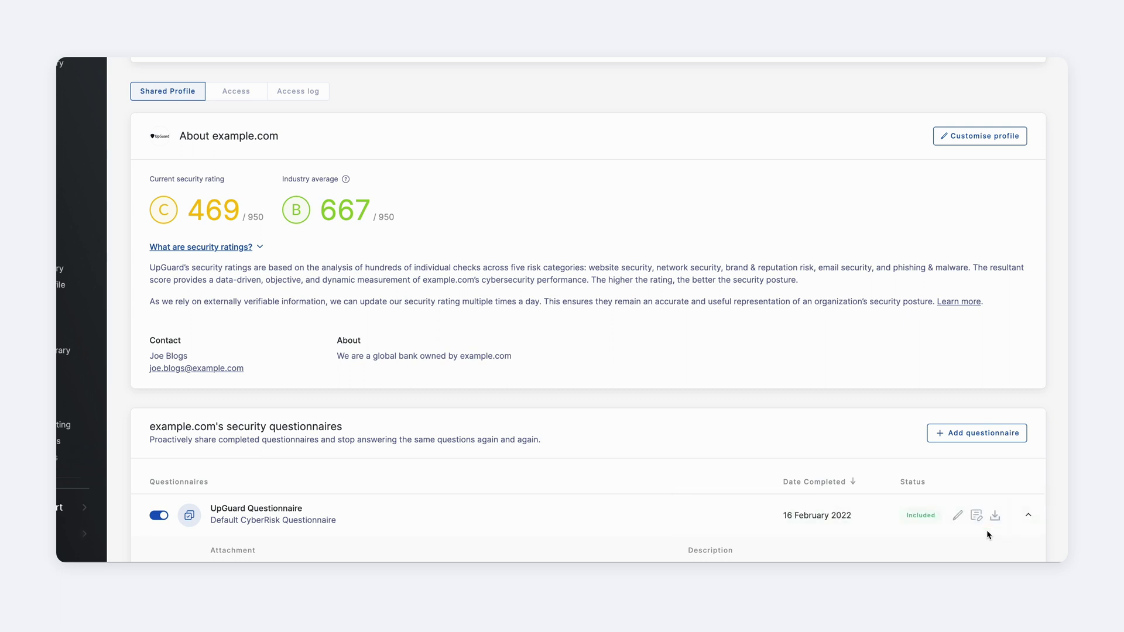
# Step: Turn on NDA protection for the Shared Profile and enter "Type in or copy your copy for your NDA here." as the terms
pyautogui.scroll(4, 987, 535)
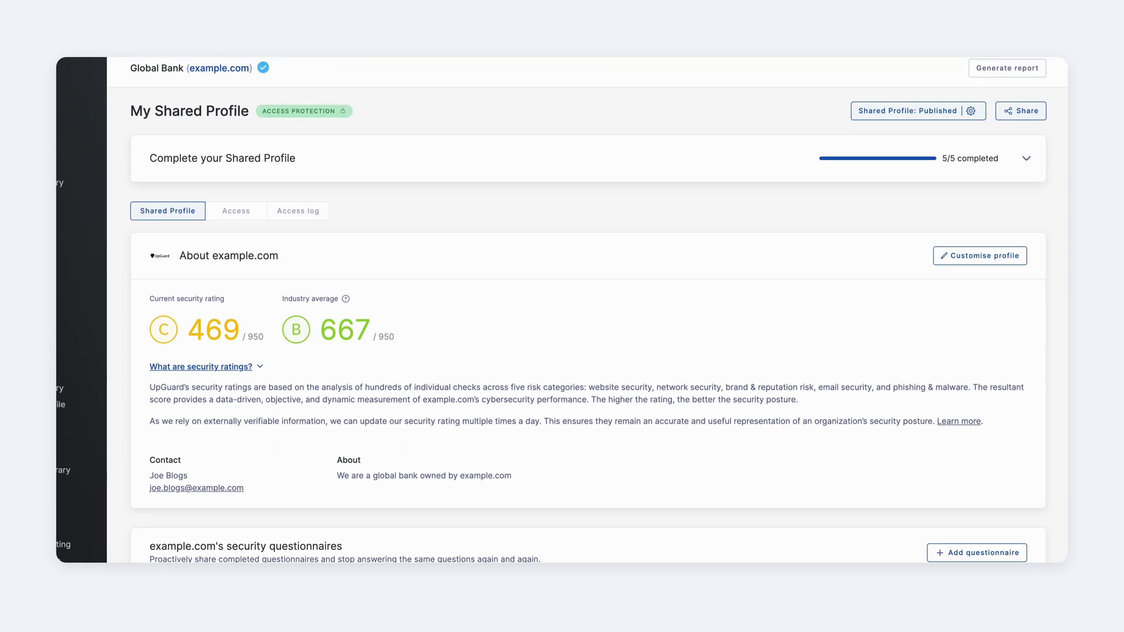
pyautogui.click(943, 121)
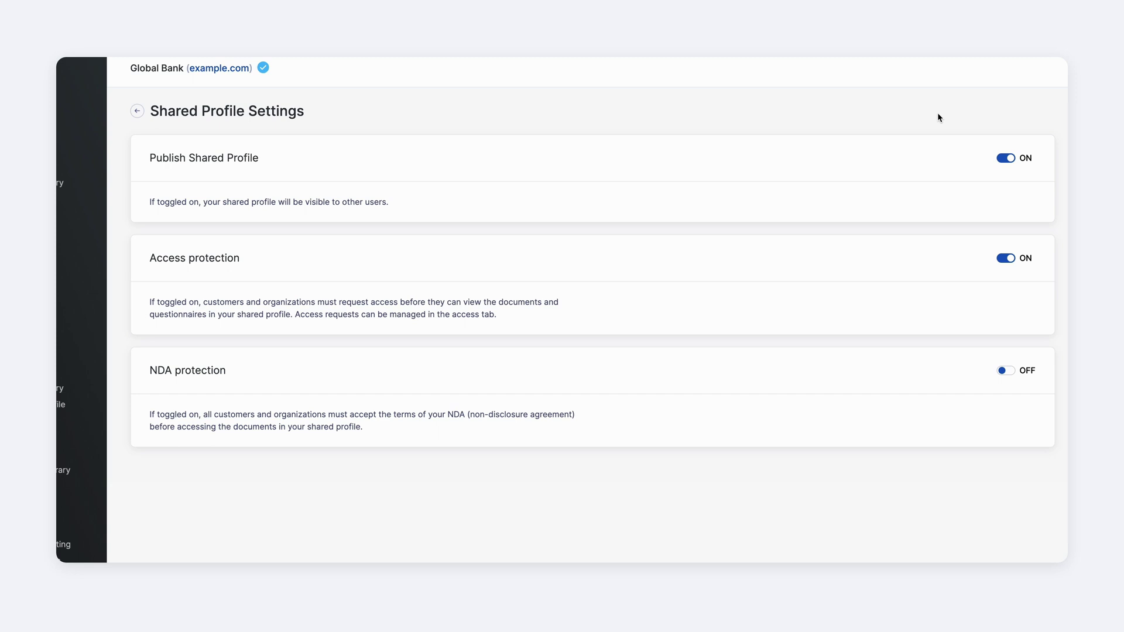
pyautogui.click(1006, 371)
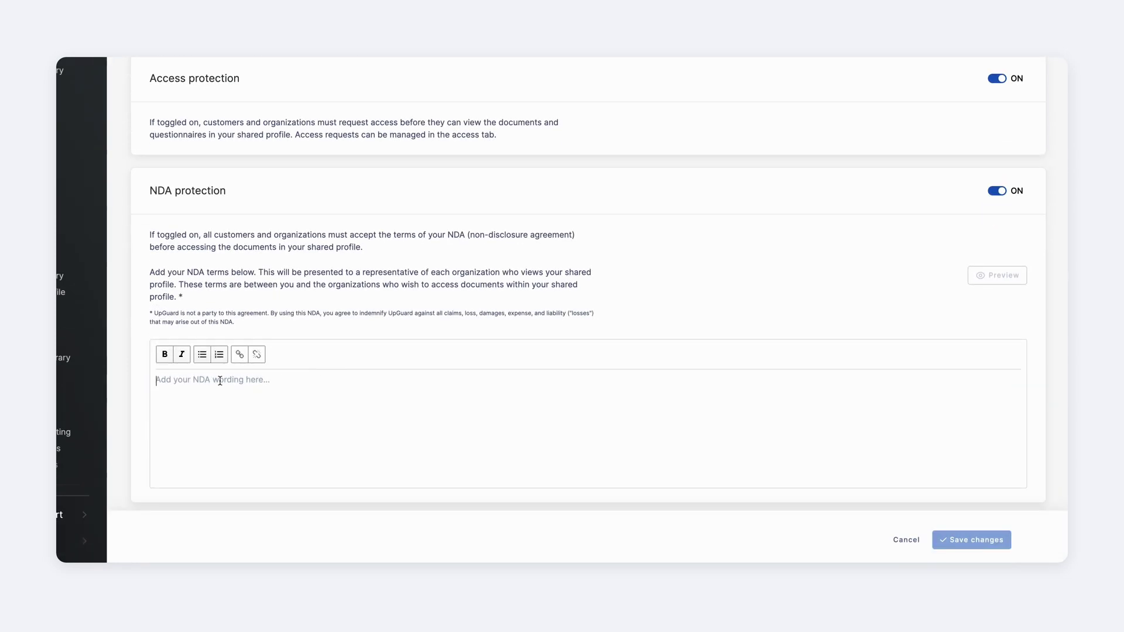
pyautogui.write('Type in or copy your copy for your NDA here.')
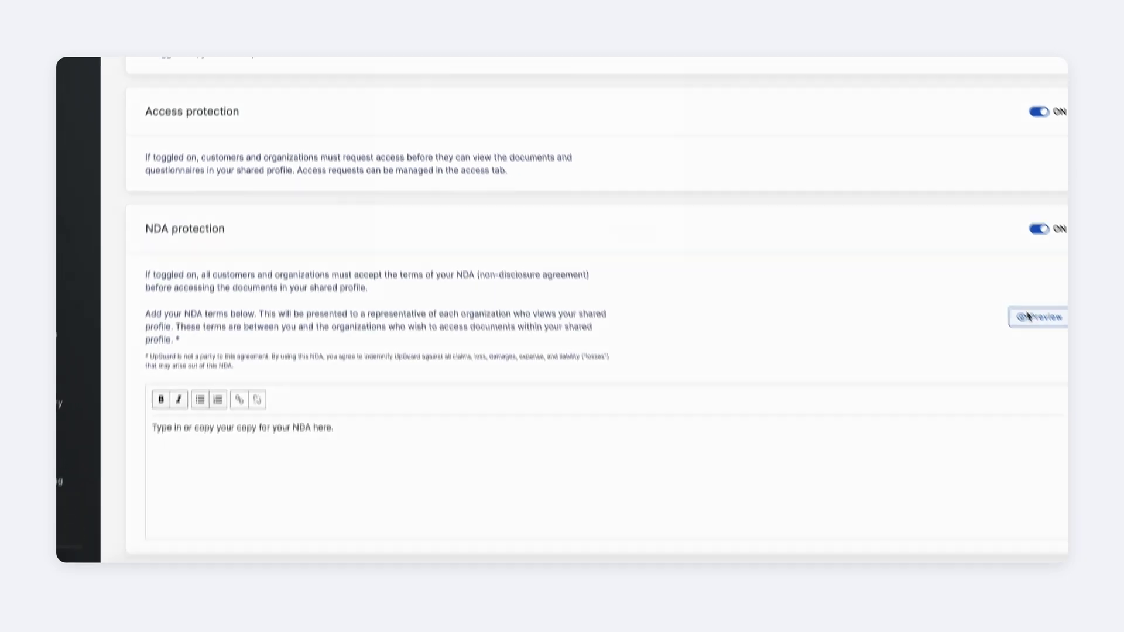
# Step: Preview the NDA as customers see it, close the preview and save the Shared Profile settings
pyautogui.click(1029, 317)
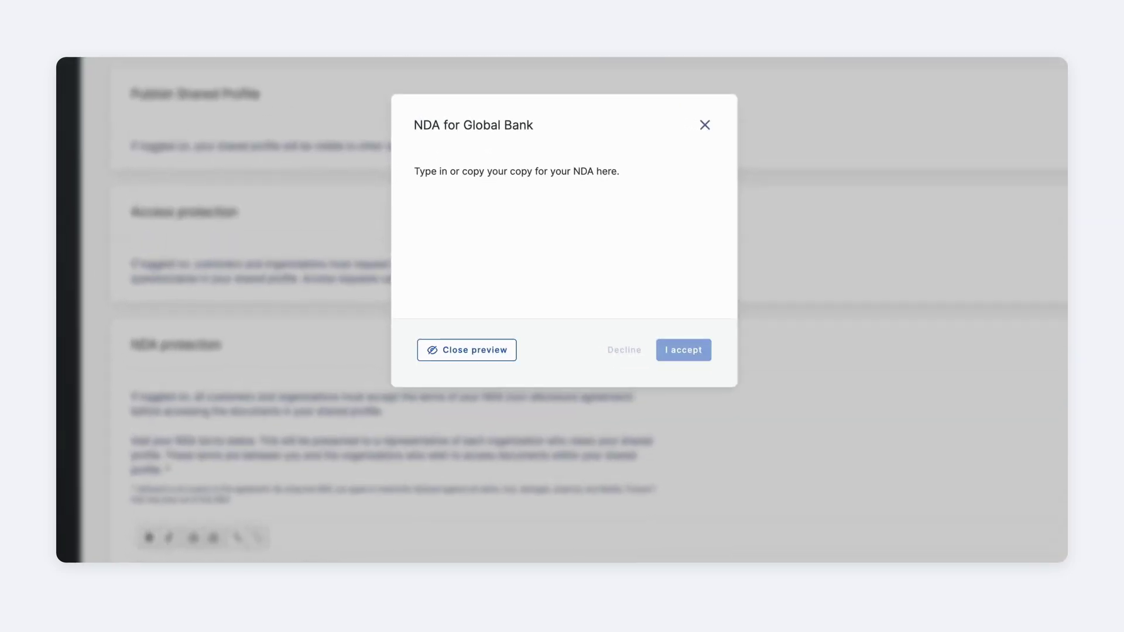
pyautogui.click(705, 125)
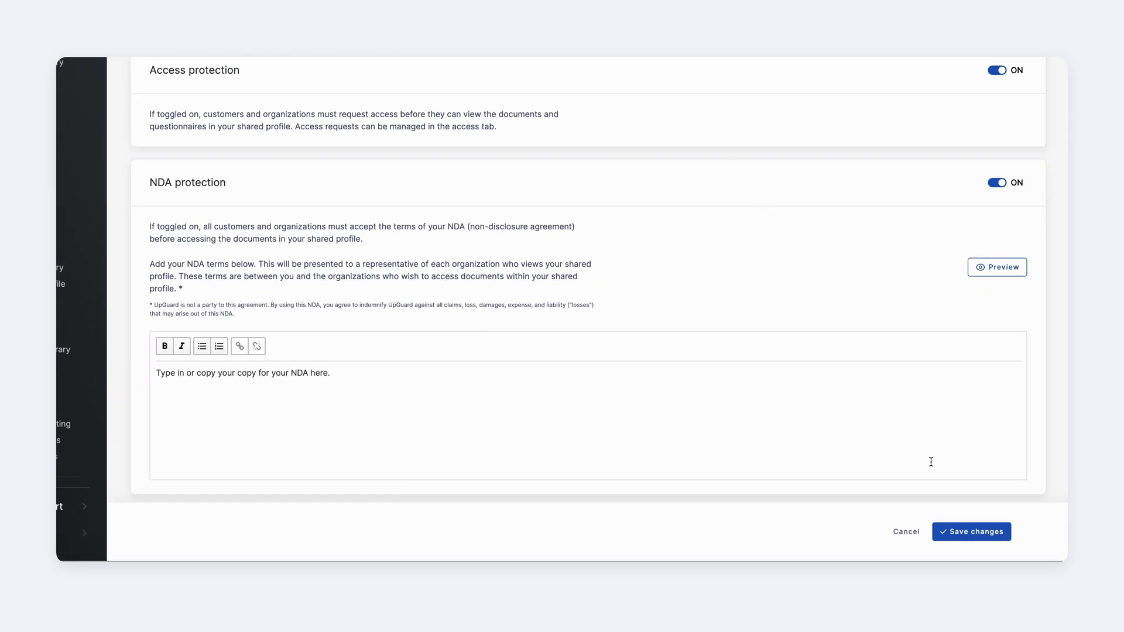
pyautogui.click(966, 532)
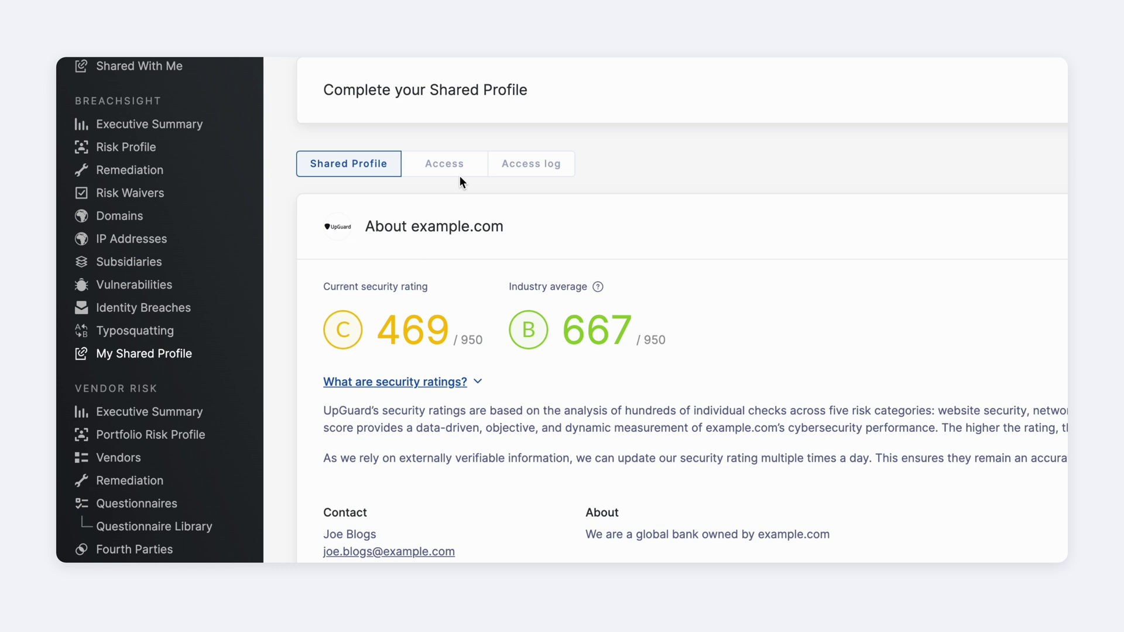
# Step: Review the profile's access requests and permissions, viewing the NDA history of the access granted 15 September 2022
pyautogui.click(428, 167)
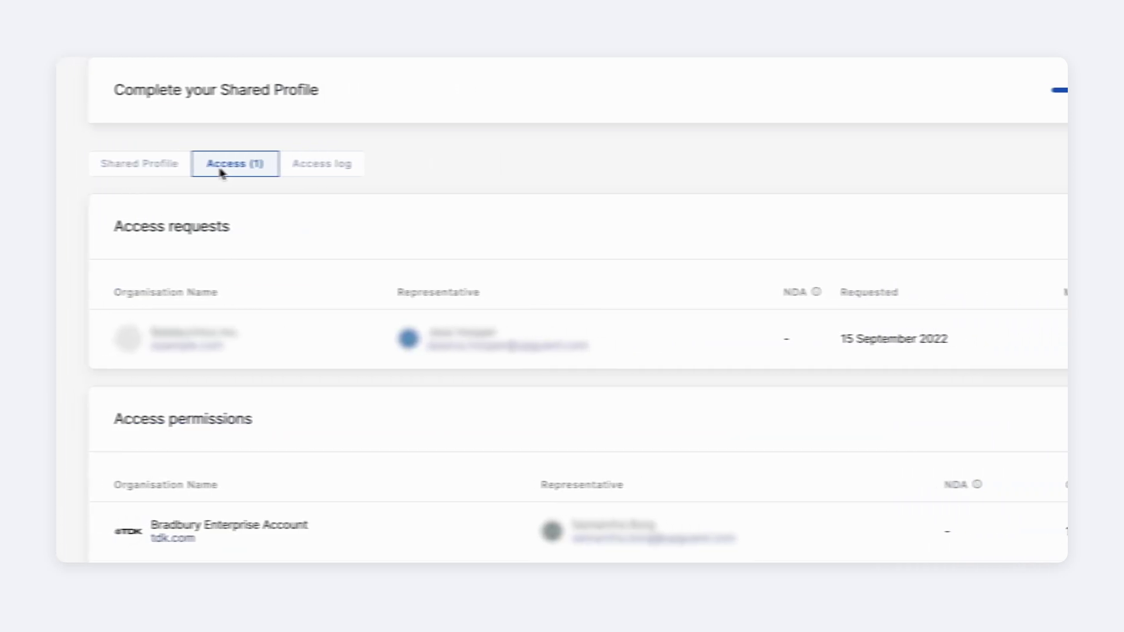
pyautogui.scroll(-2, 221, 172)
pyautogui.scroll(-5, 205, 167)
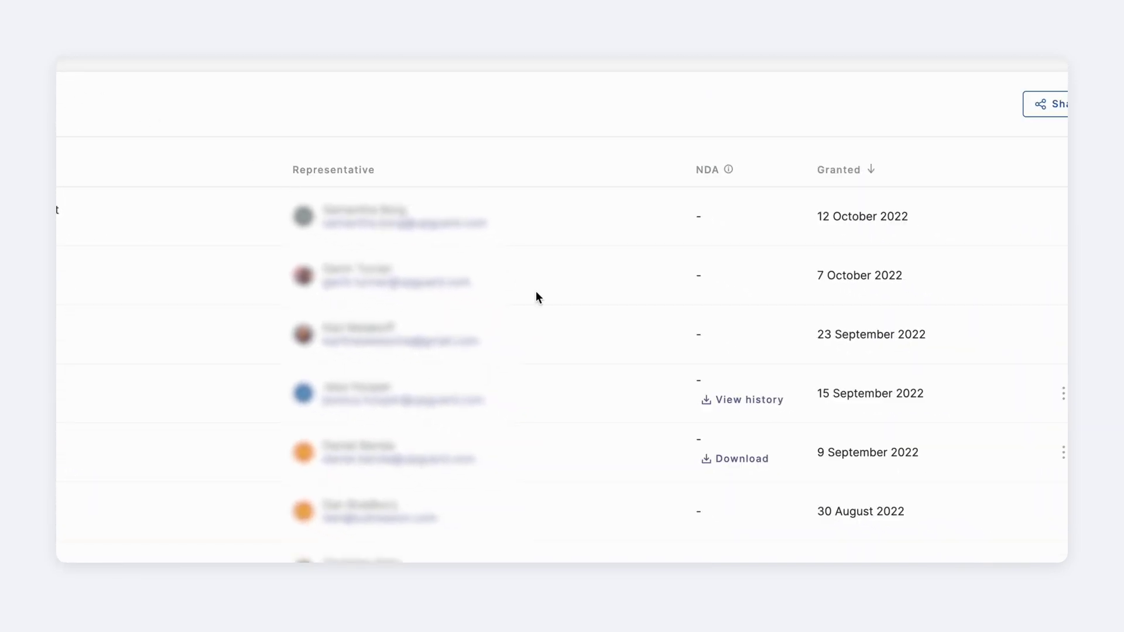
pyautogui.click(733, 404)
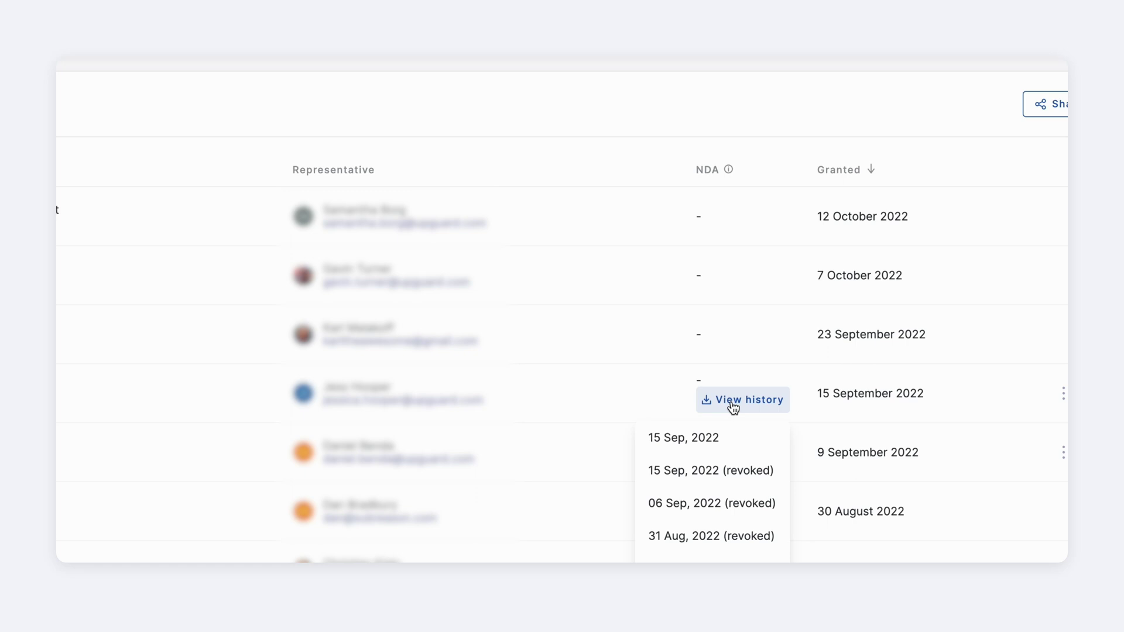
pyautogui.click(732, 404)
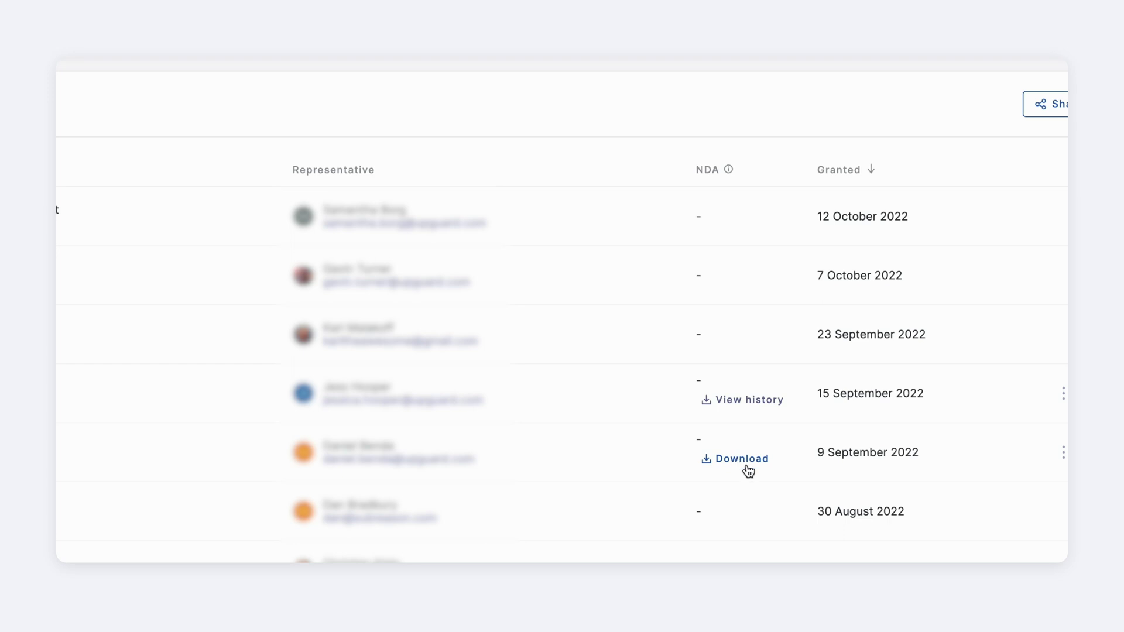
# Step: Open the available NDA actions for the access permission granted 9 September 2022
pyautogui.hscroll(3, 1008, 455)
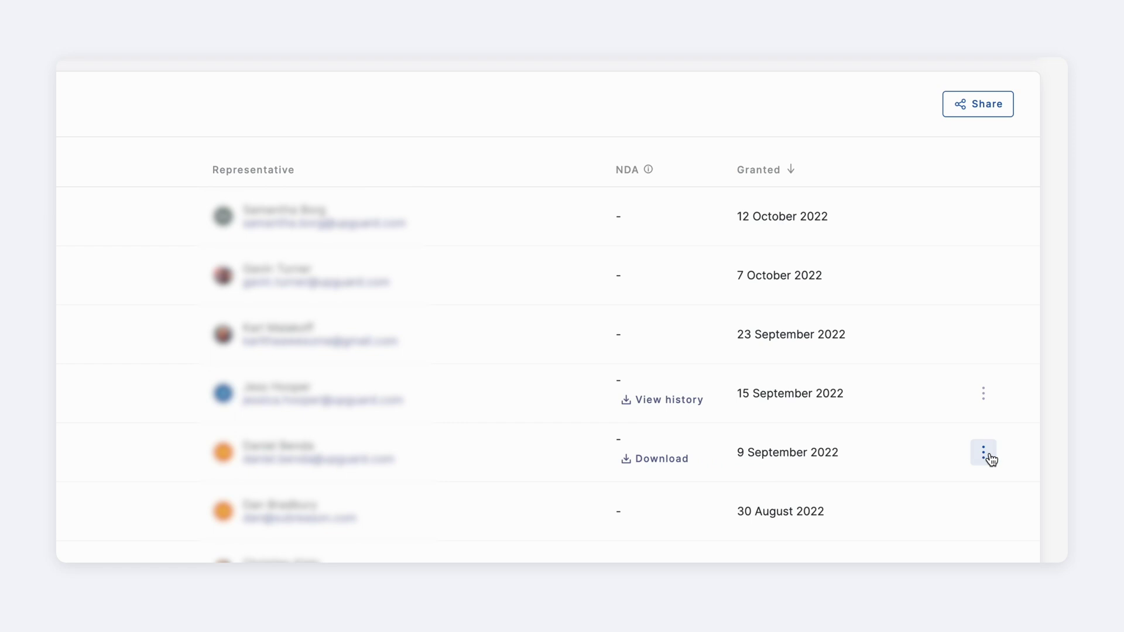
pyautogui.click(990, 459)
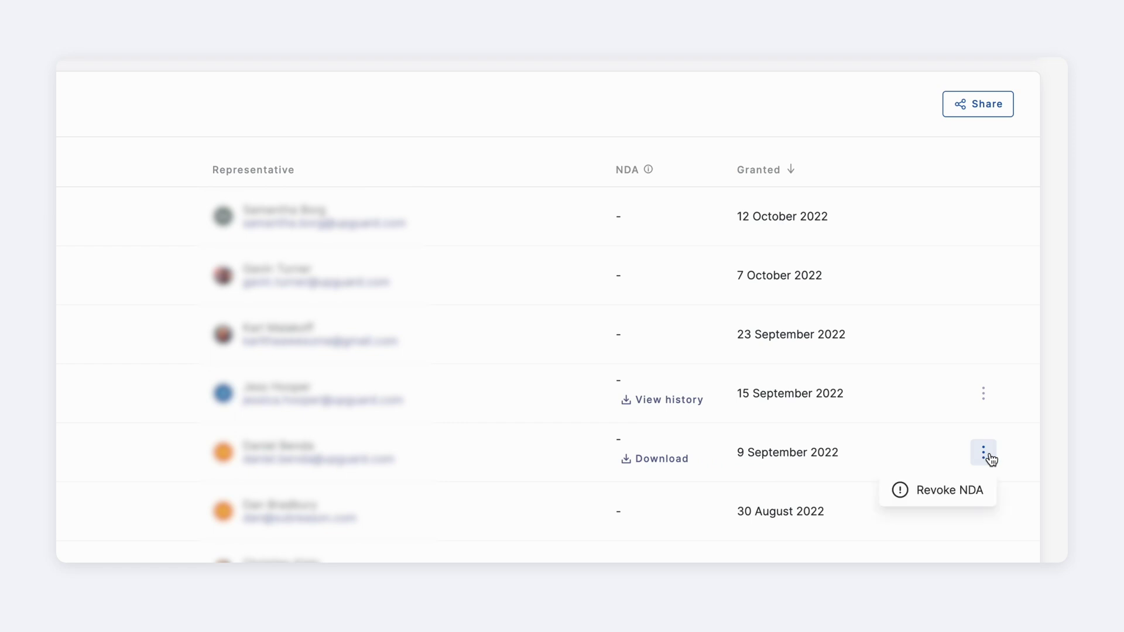